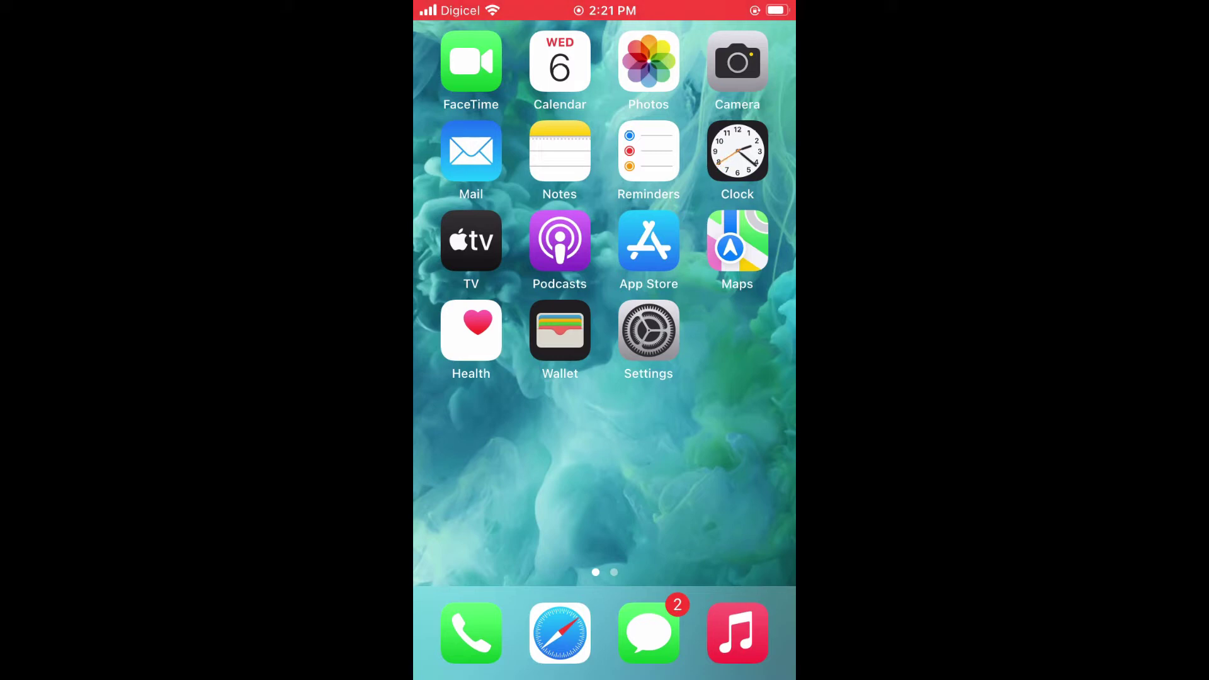
Reach Mail's Add Account screen listing iCloud, Google, Yahoo, Outlook.com and Other
{"action": "left_click", "coordinate": [649, 330]}
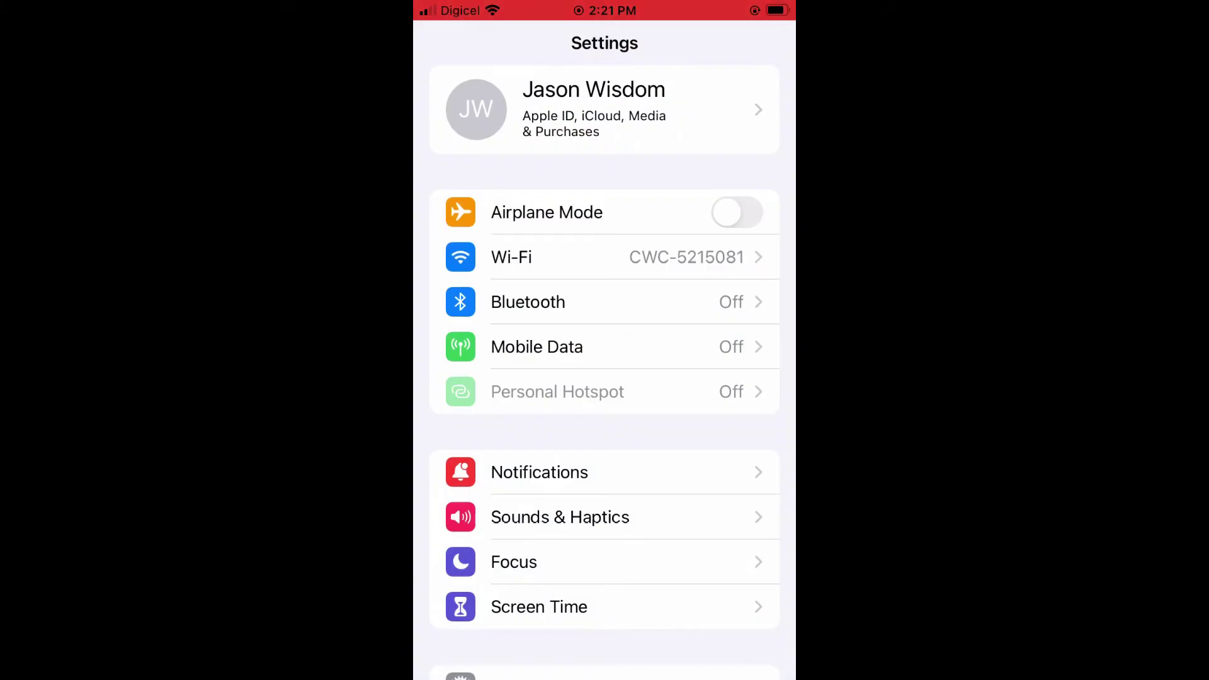
{"action": "scroll", "coordinate": [605, 379], "scroll_direction": "down", "scroll_amount": 2}
{"action": "scroll", "coordinate": [606, 379], "scroll_direction": "down", "scroll_amount": 5}
{"action": "scroll", "coordinate": [605, 378], "scroll_direction": "down", "scroll_amount": 3}
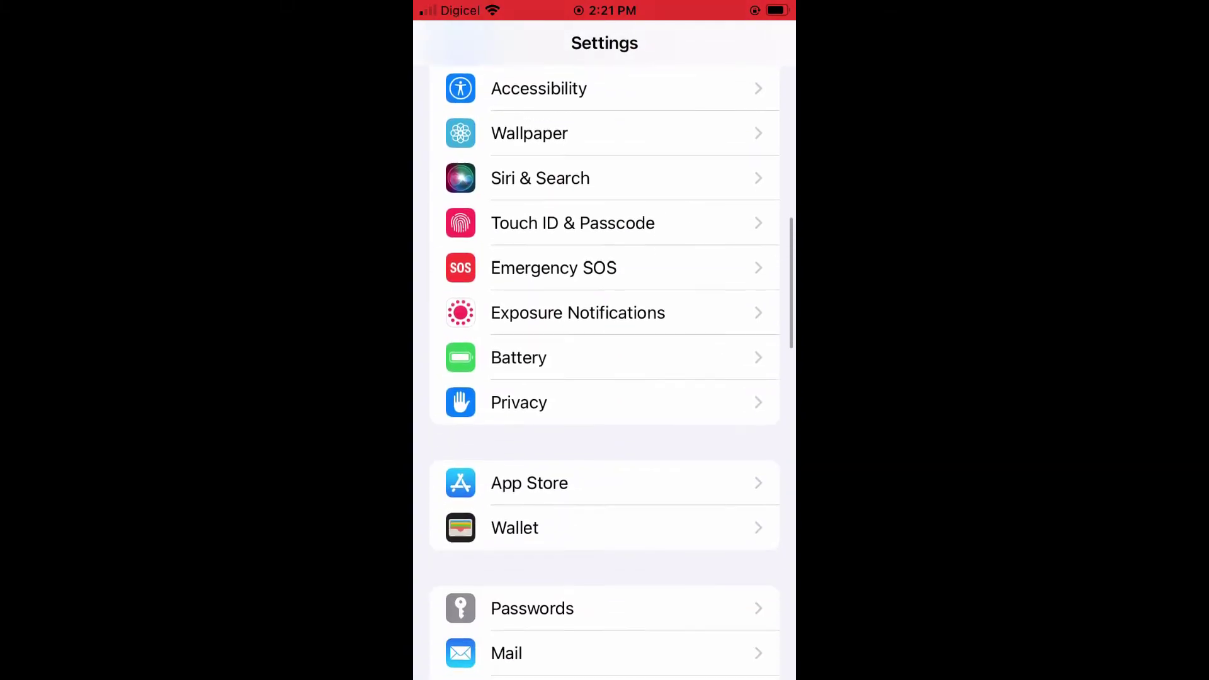
{"action": "scroll", "coordinate": [606, 378], "scroll_direction": "down", "scroll_amount": 1}
{"action": "scroll", "coordinate": [606, 378], "scroll_direction": "down", "scroll_amount": 3}
{"action": "scroll", "coordinate": [605, 378], "scroll_direction": "down", "scroll_amount": 3}
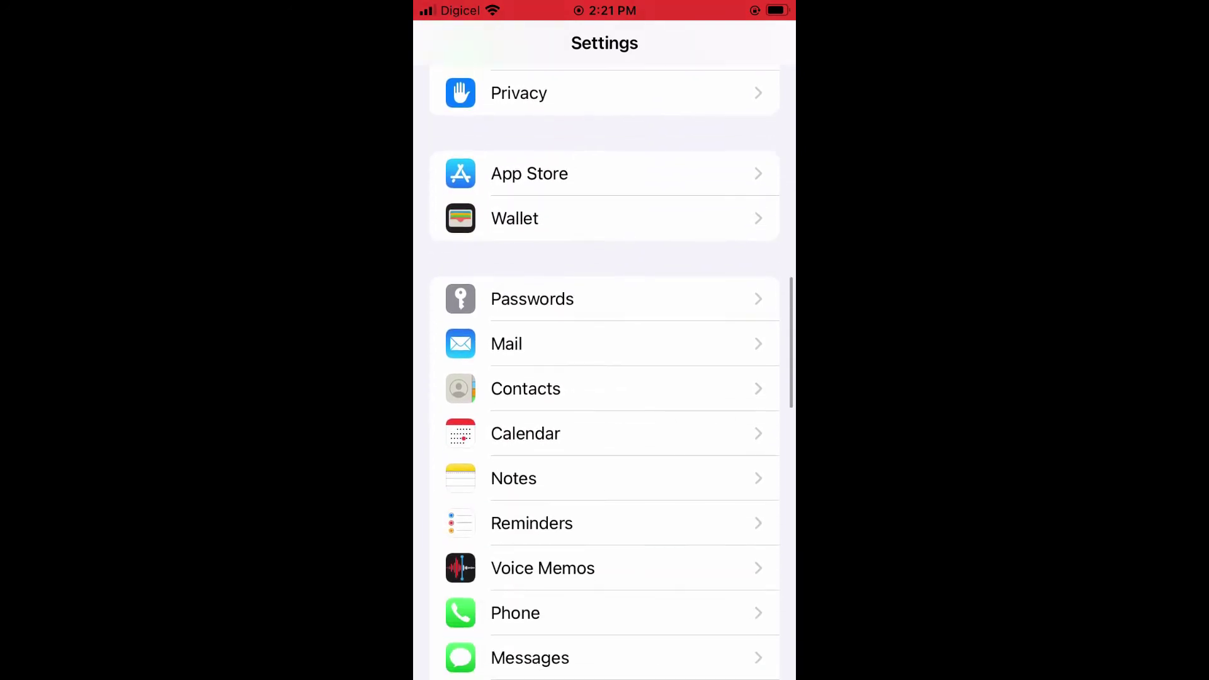
{"action": "left_click", "coordinate": [605, 344]}
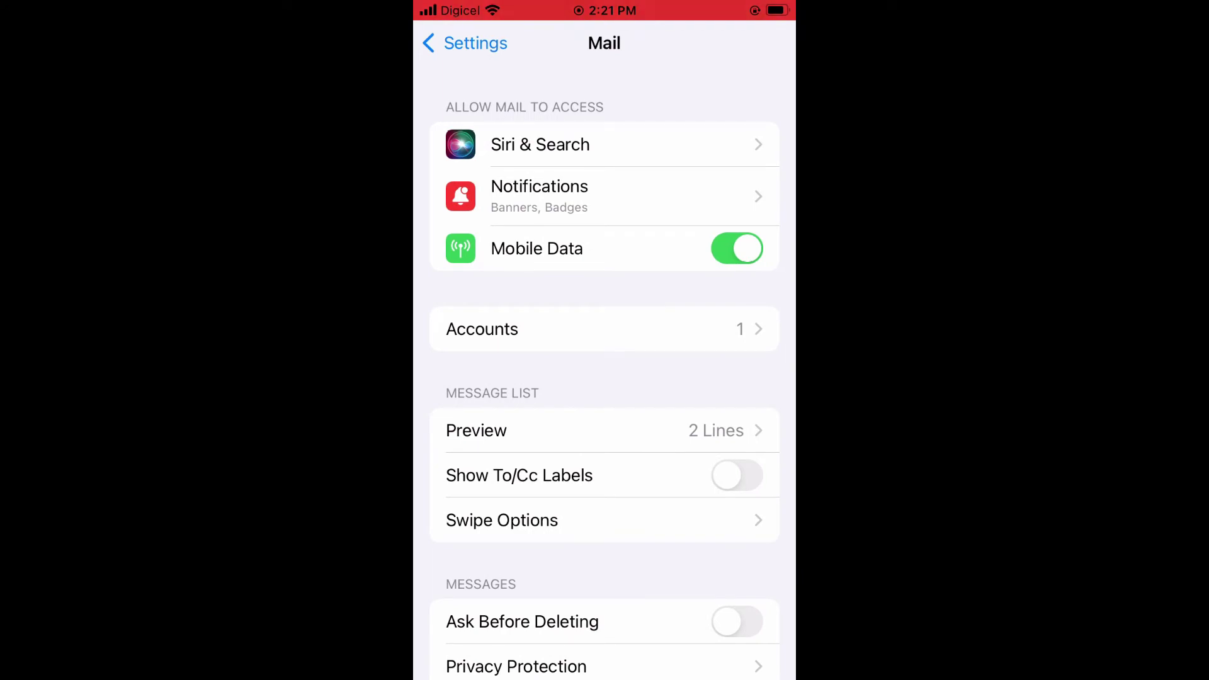
{"action": "left_click", "coordinate": [605, 328]}
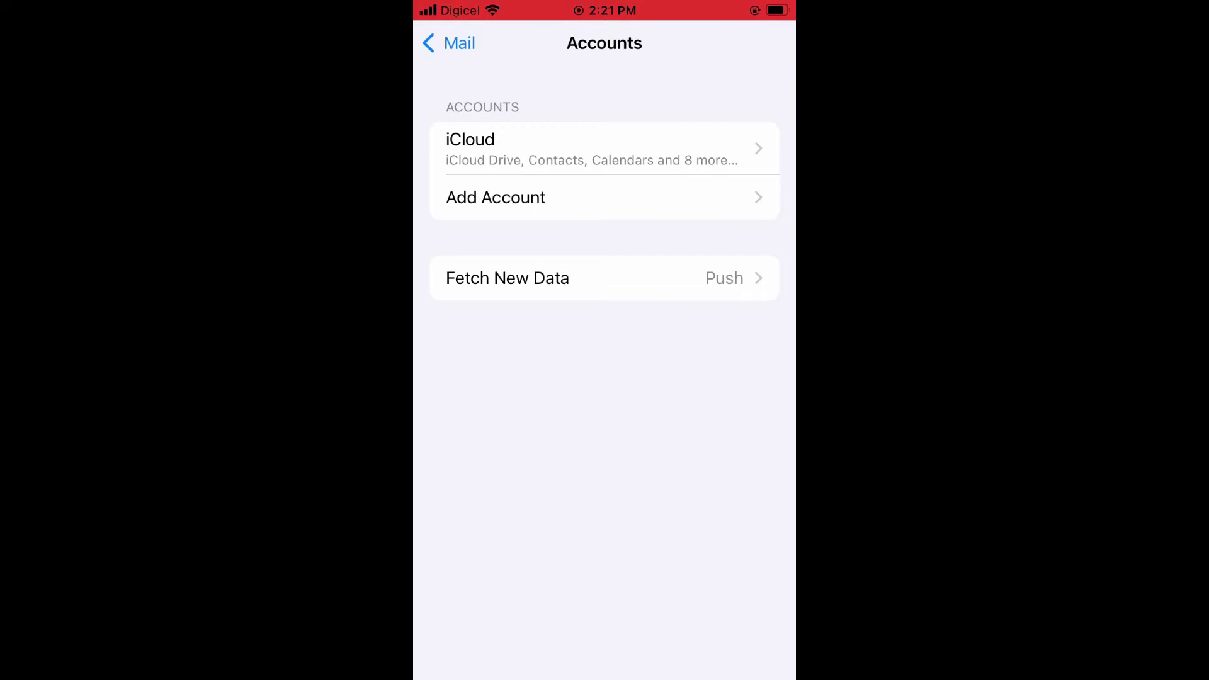
{"action": "left_click", "coordinate": [548, 198]}
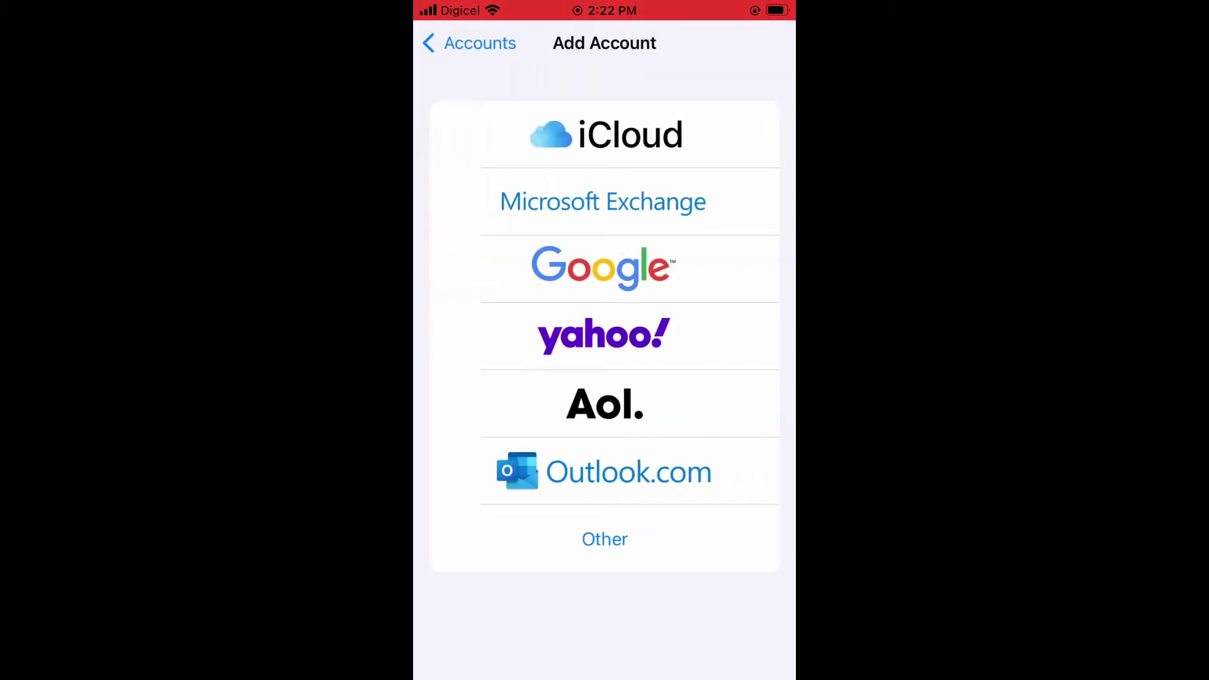
Choose Yahoo as the provider and enter the first and last name on its sign-up form
{"action": "left_click", "coordinate": [603, 335]}
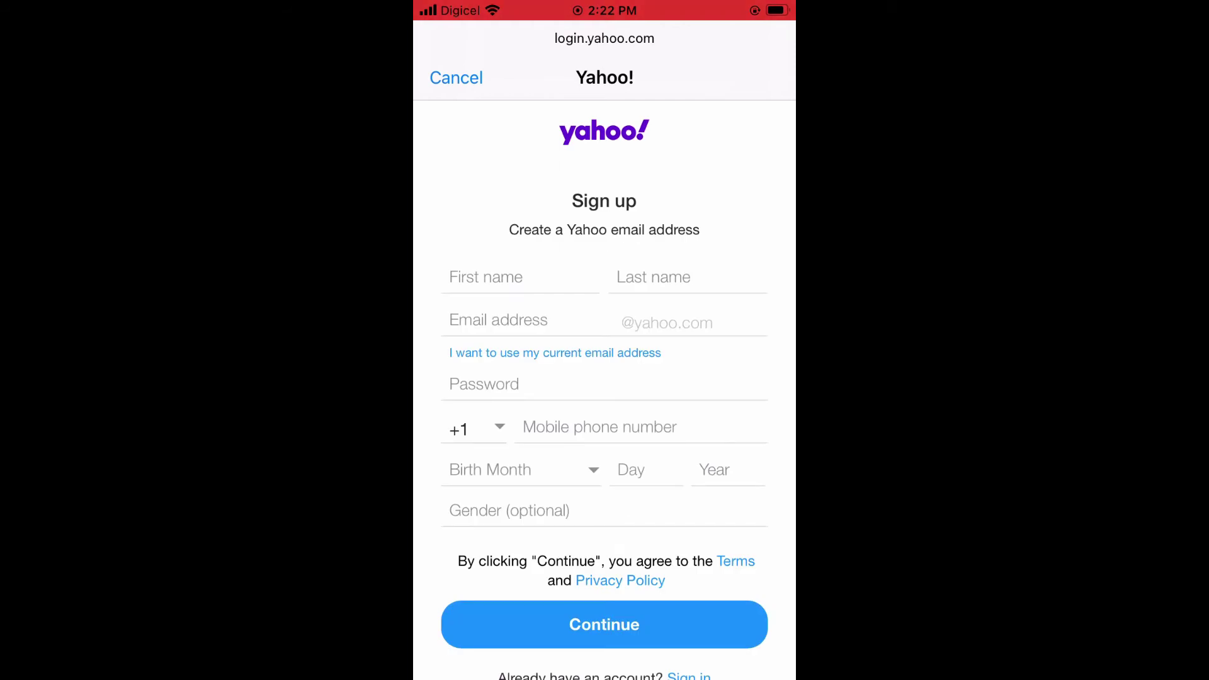
{"action": "left_click", "coordinate": [521, 276]}
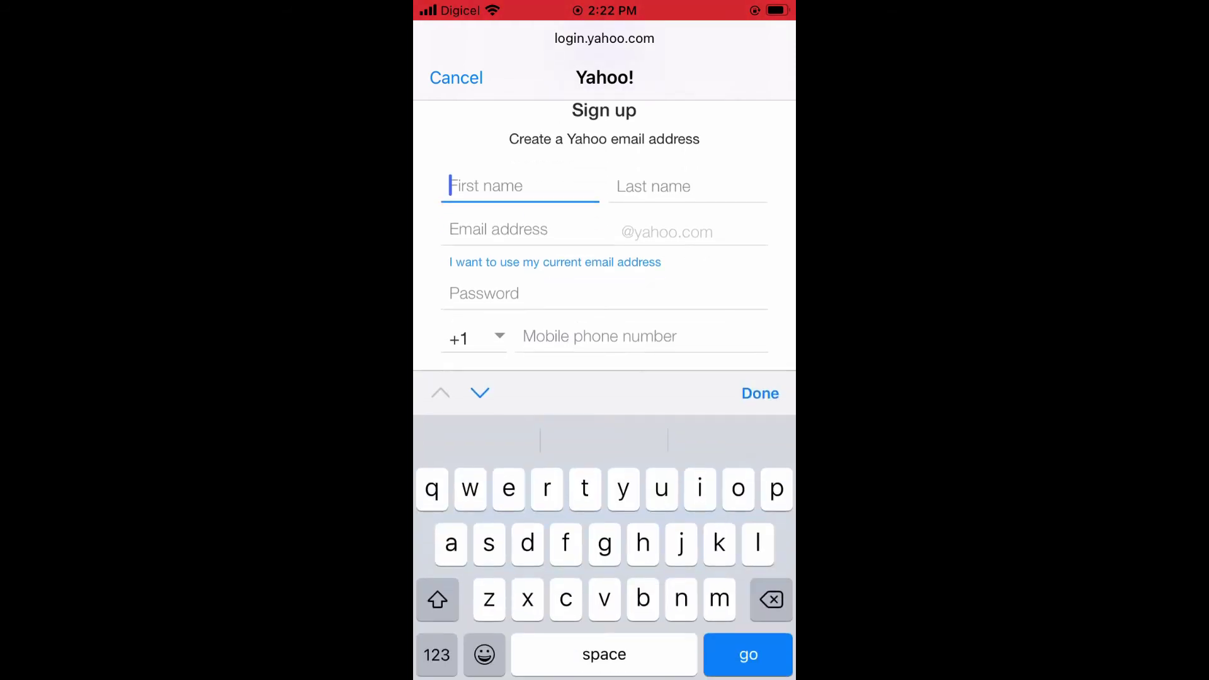
{"action": "type", "text": "ja"}
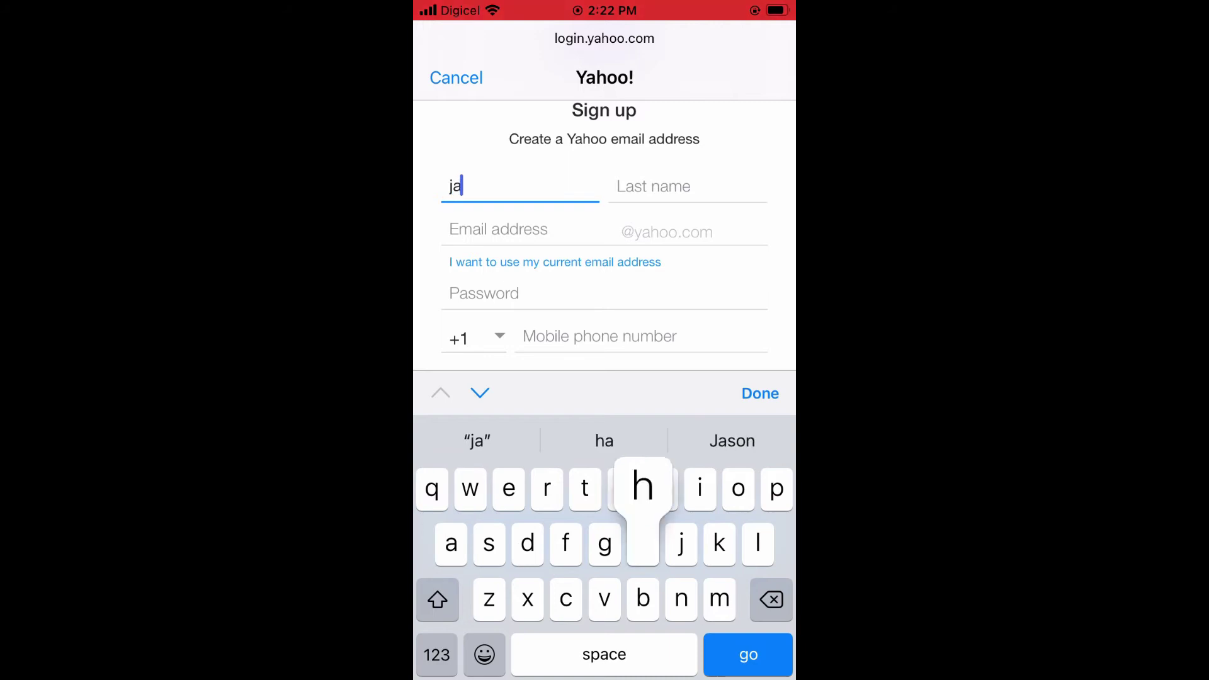
{"action": "type", "text": "hson"}
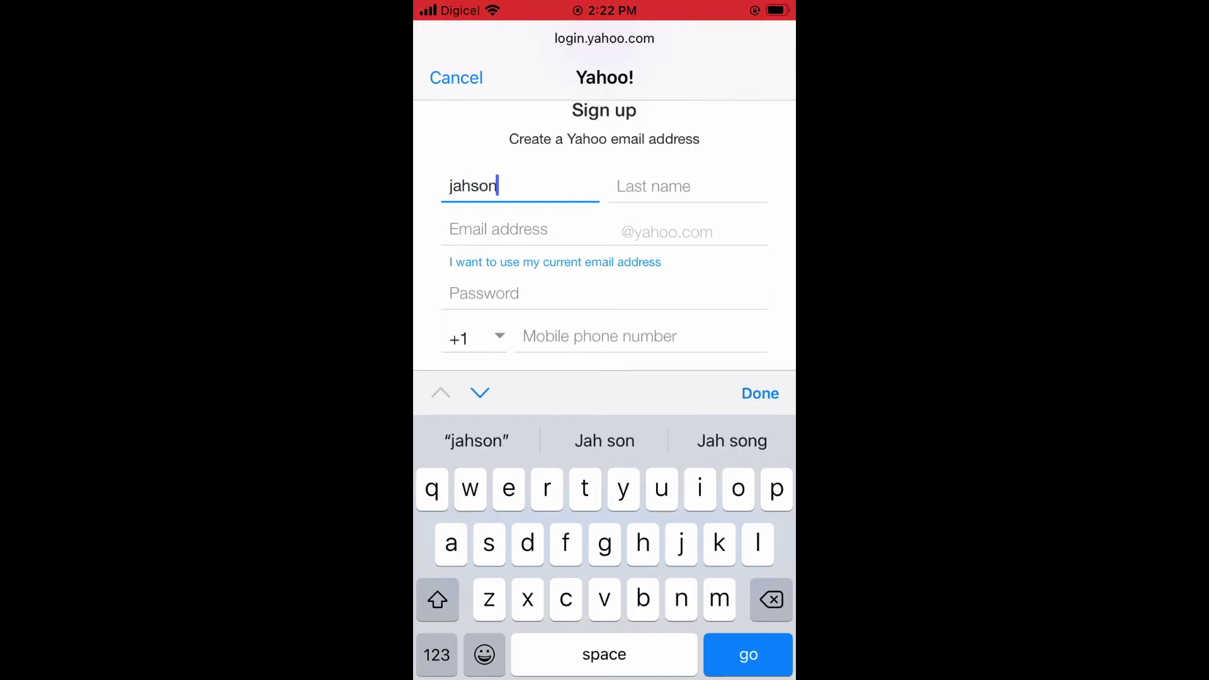
{"action": "left_click", "coordinate": [688, 186]}
{"action": "type", "text": "t"}
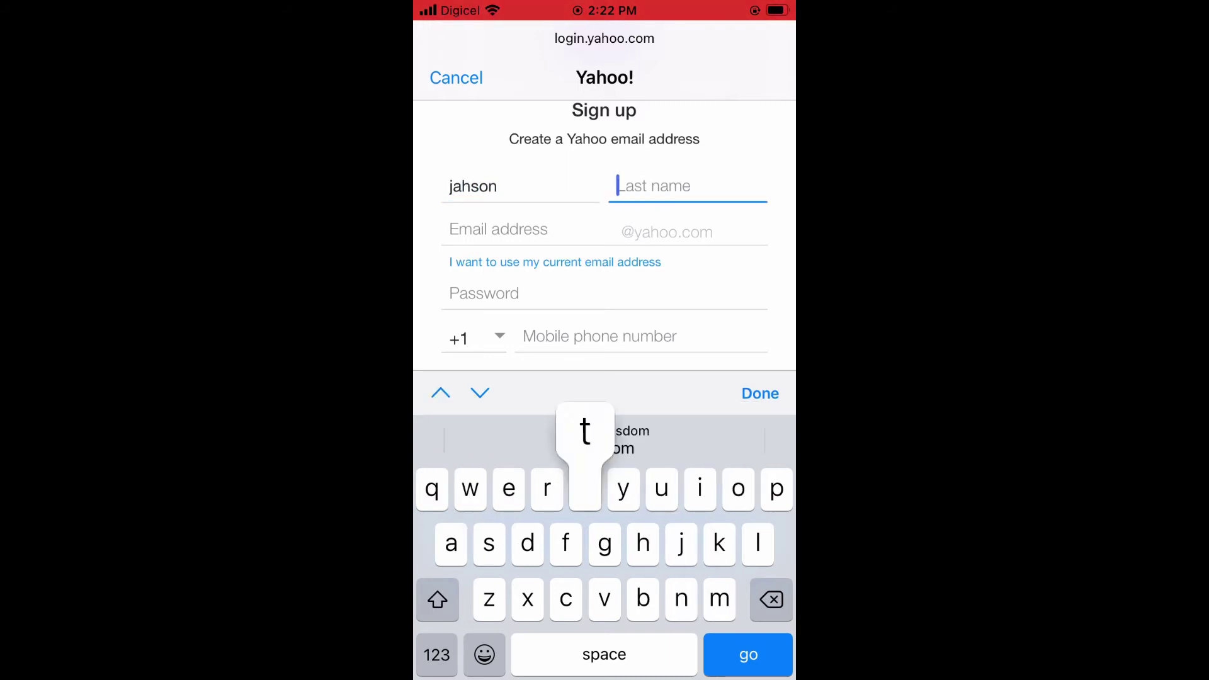
{"action": "type", "text": "est"}
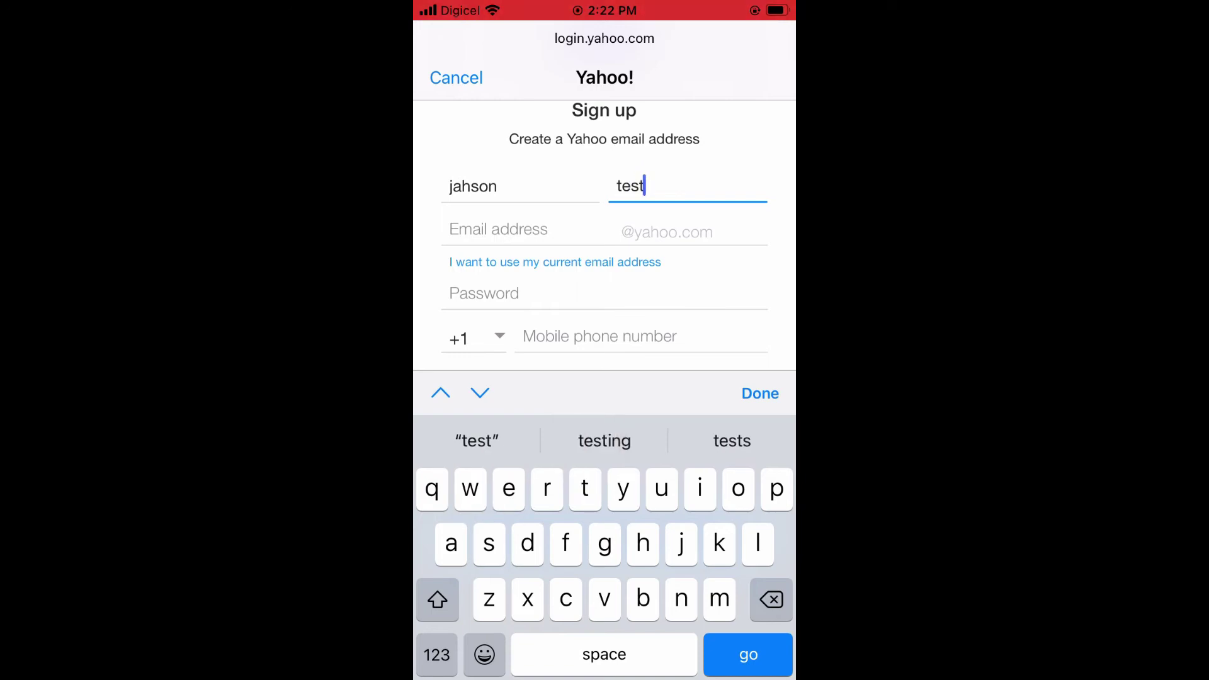
Enter a Yahoo username, adding extra letters once the first one proves already taken
{"action": "key", "text": "Tab"}
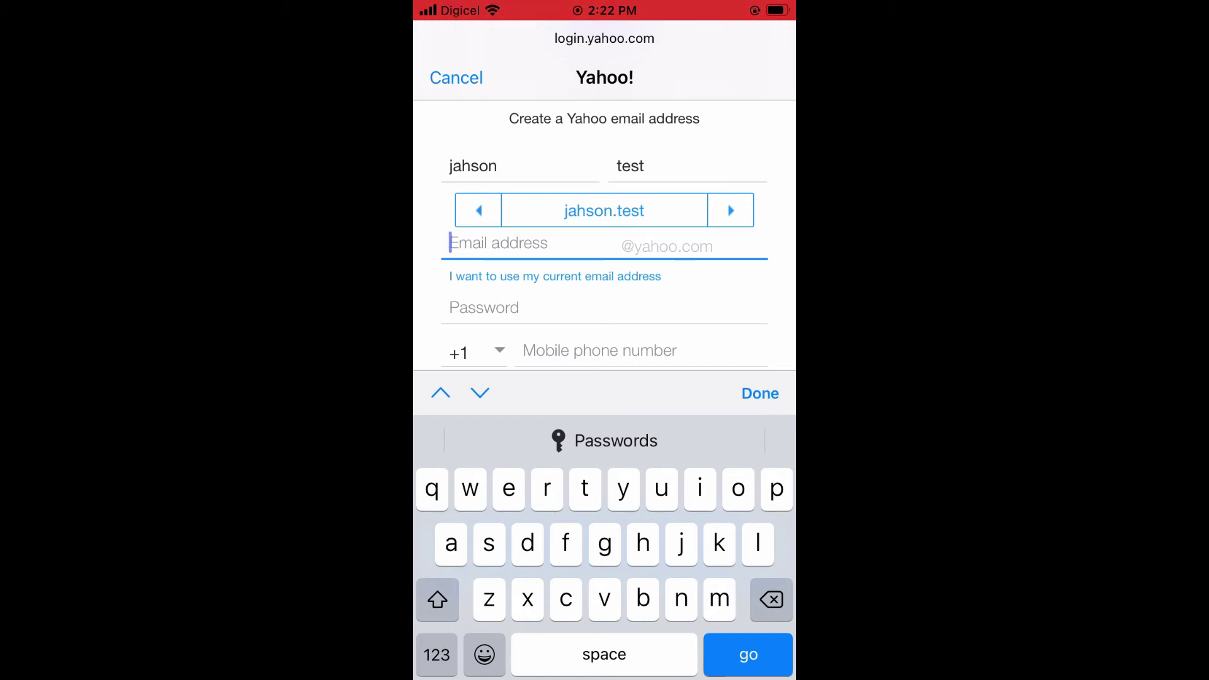
{"action": "type", "text": "ja"}
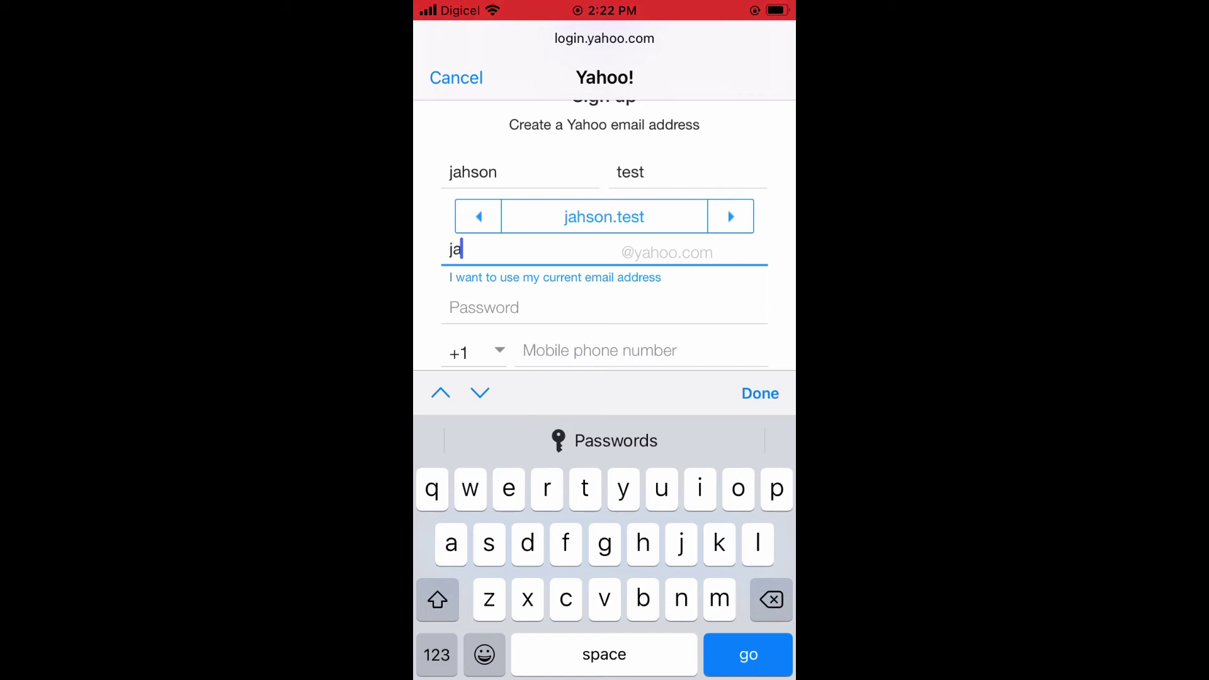
{"action": "type", "text": "h"}
{"action": "type", "text": "son"}
{"action": "type", "text": "g"}
{"action": "key", "text": "Tab"}
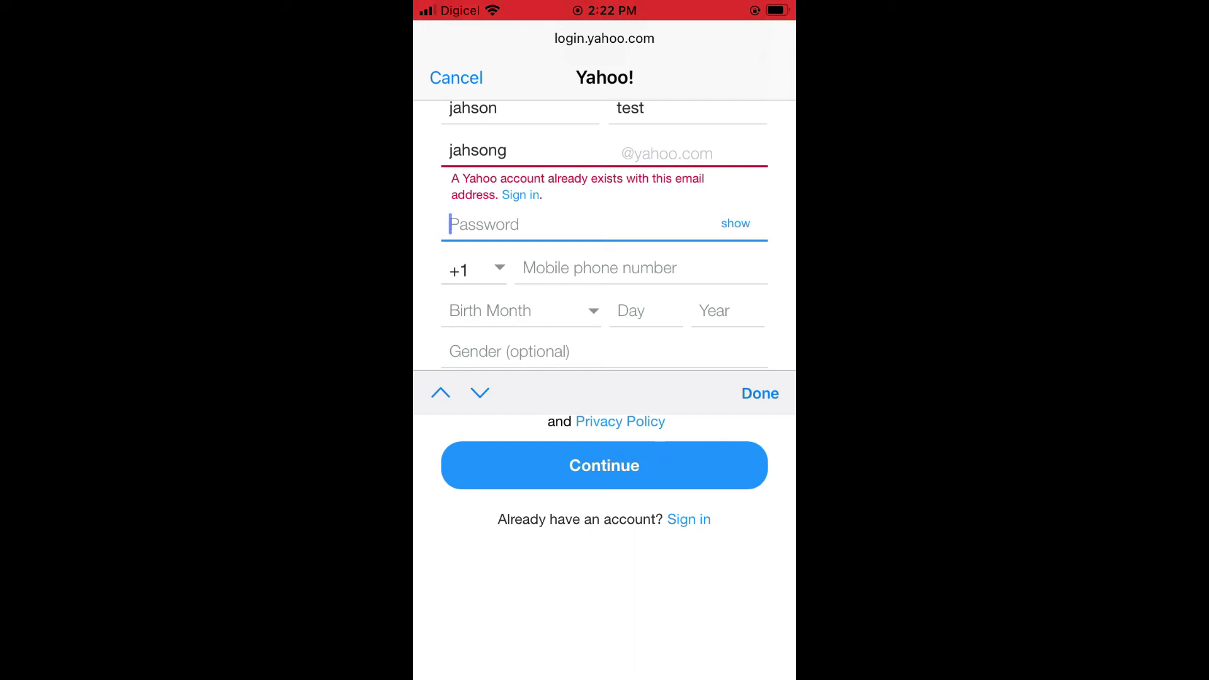
{"action": "key", "text": "shift+Tab"}
{"action": "type", "text": "e"}
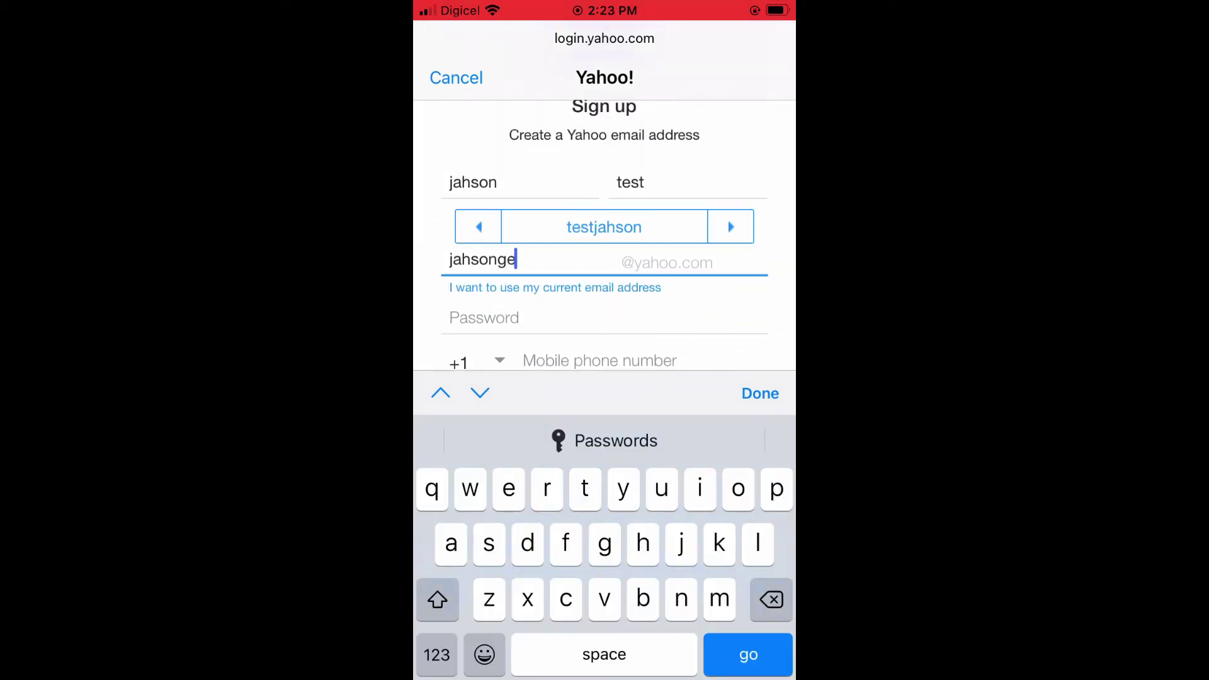
{"action": "type", "text": "e"}
{"action": "key", "text": "Tab"}
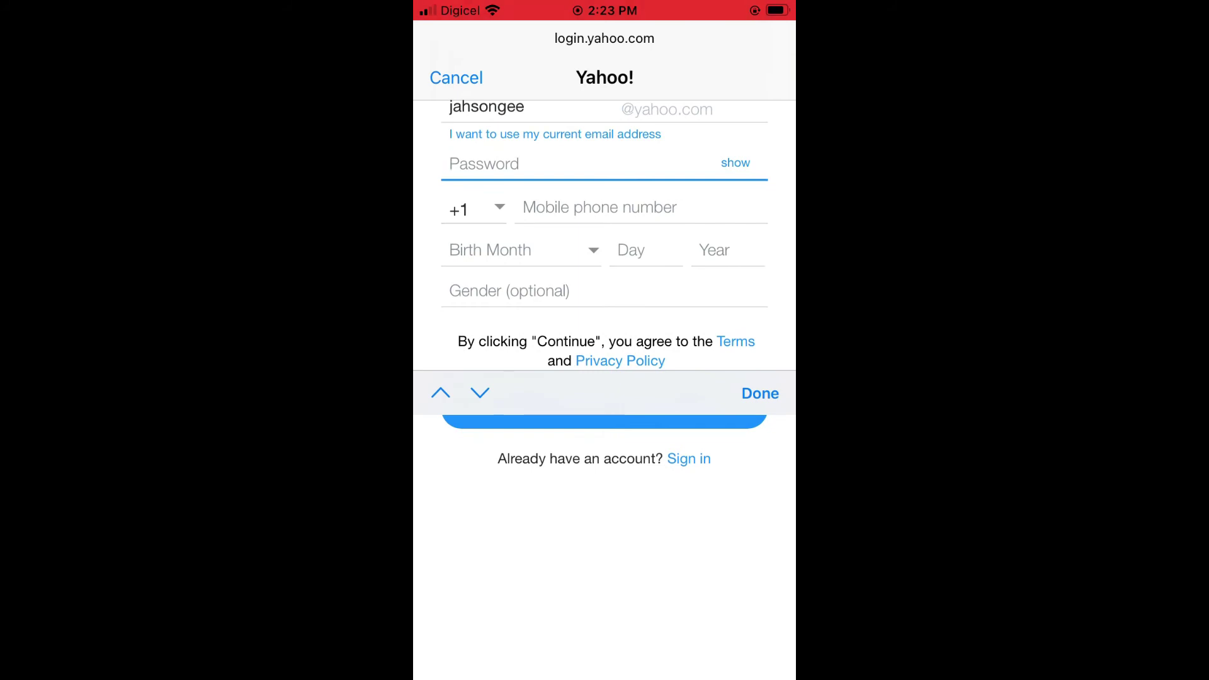
{"action": "key", "text": "Tab"}
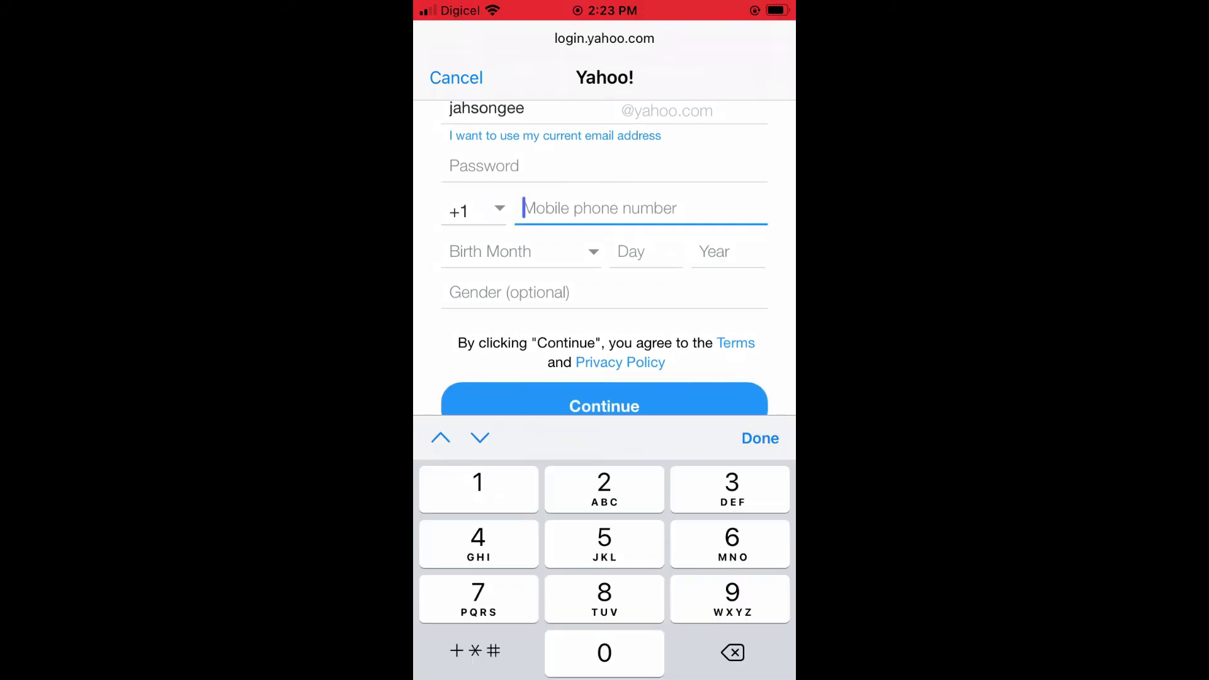
{"action": "key", "text": "Tab"}
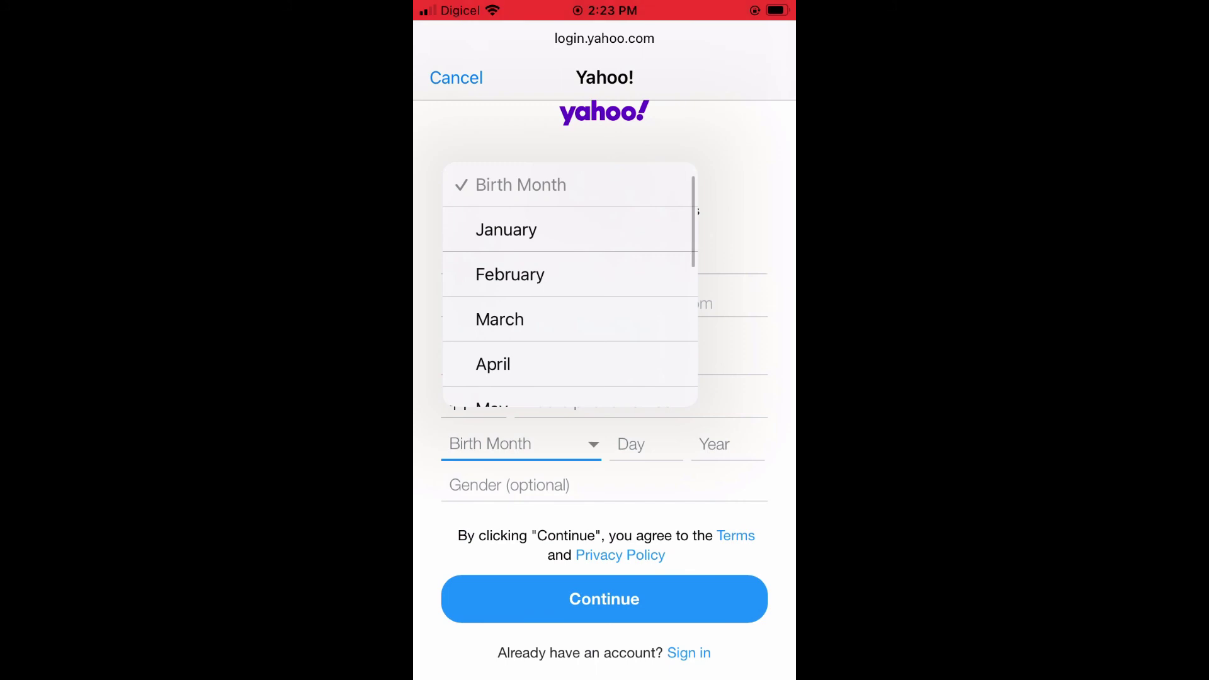
{"action": "left_click", "coordinate": [499, 320]}
{"action": "key", "text": "Tab"}
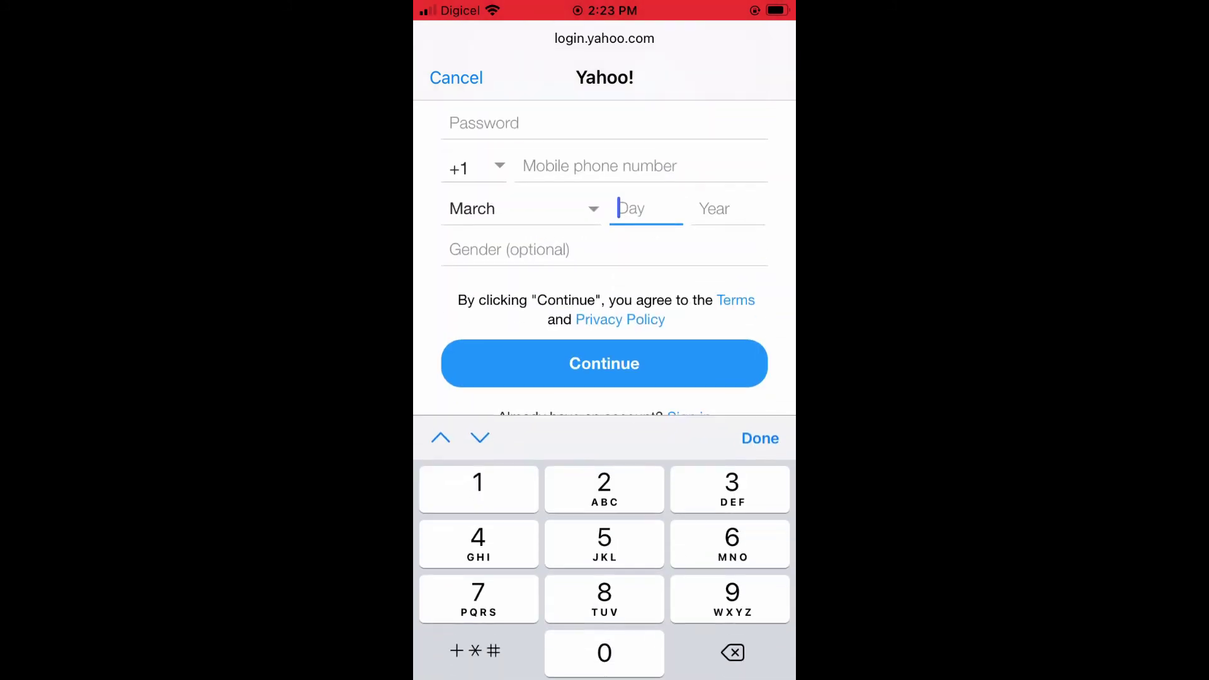
{"action": "type", "text": "2"}
{"action": "key", "text": "Tab"}
{"action": "type", "text": "19"}
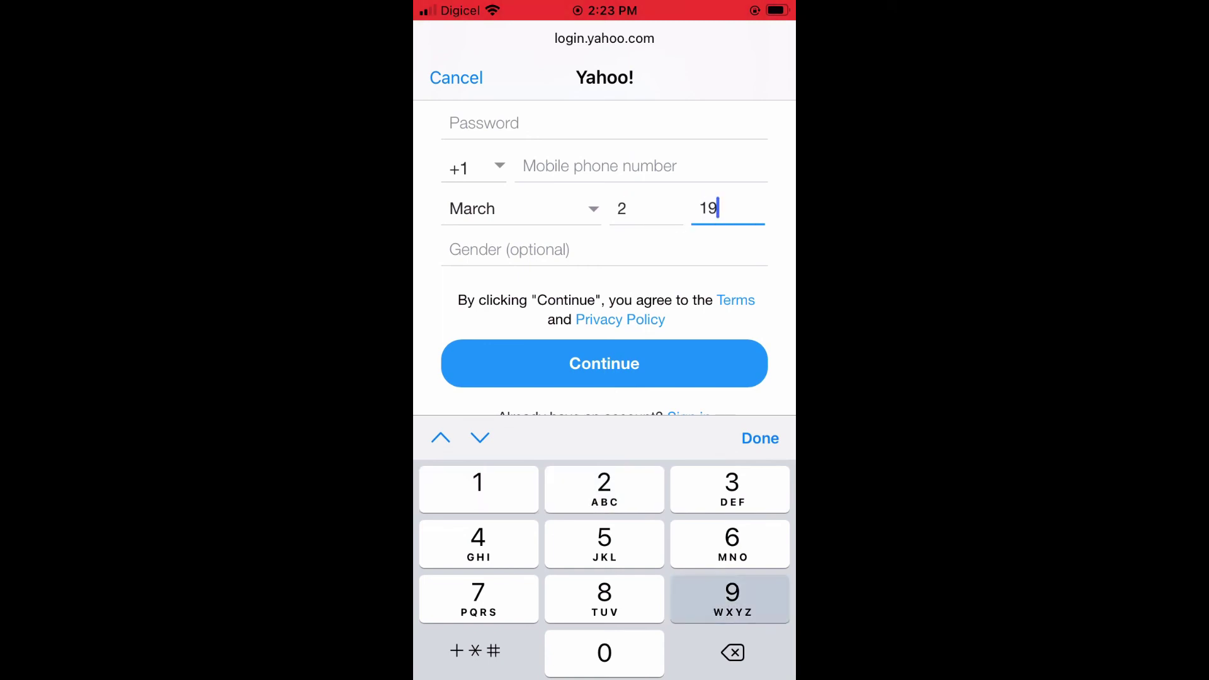
{"action": "type", "text": "95"}
{"action": "key", "text": "Tab"}
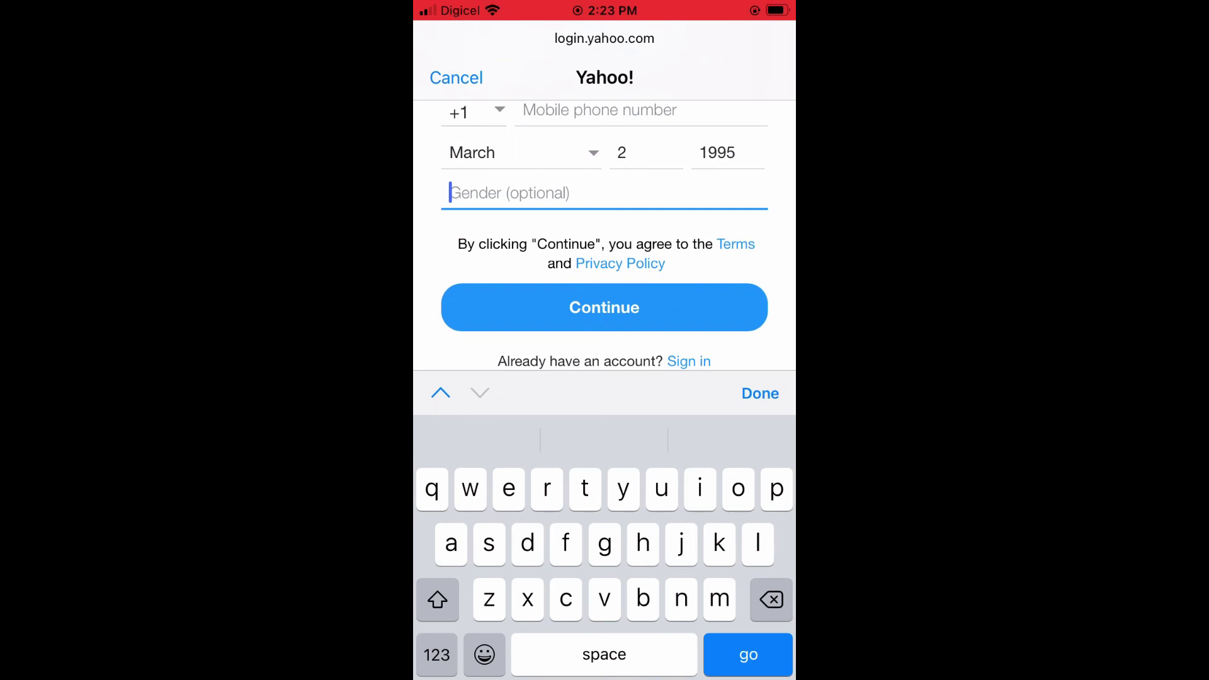
{"action": "type", "text": "ma"}
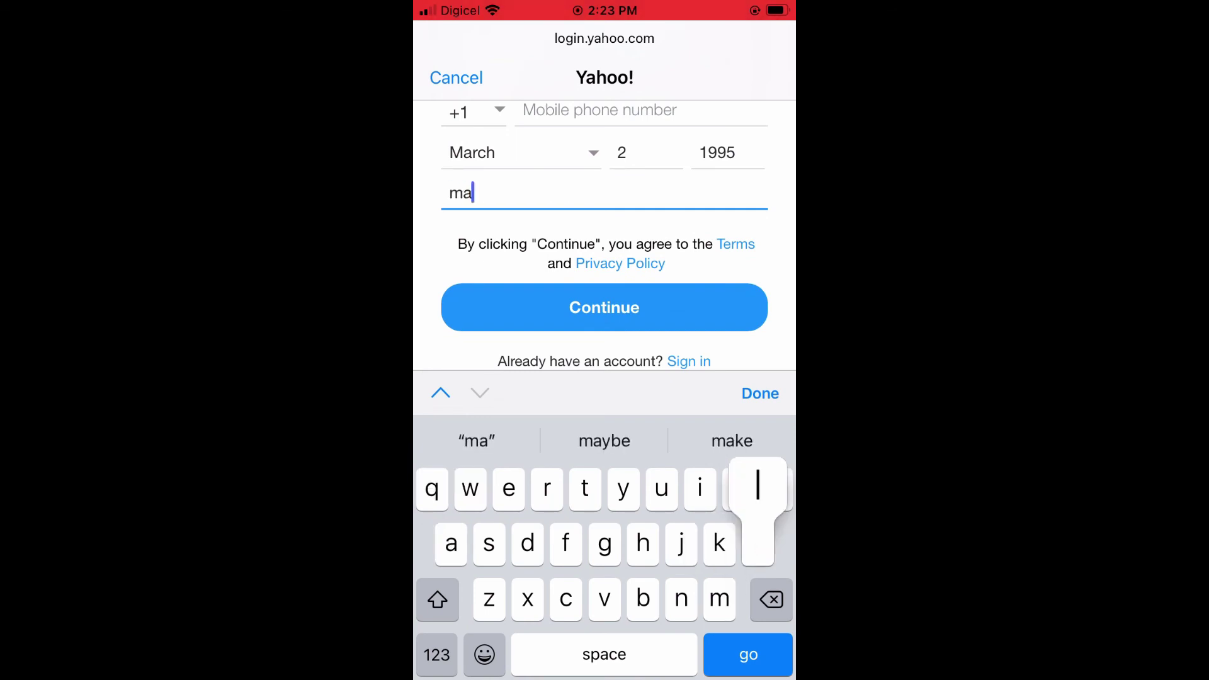
{"action": "type", "text": "le"}
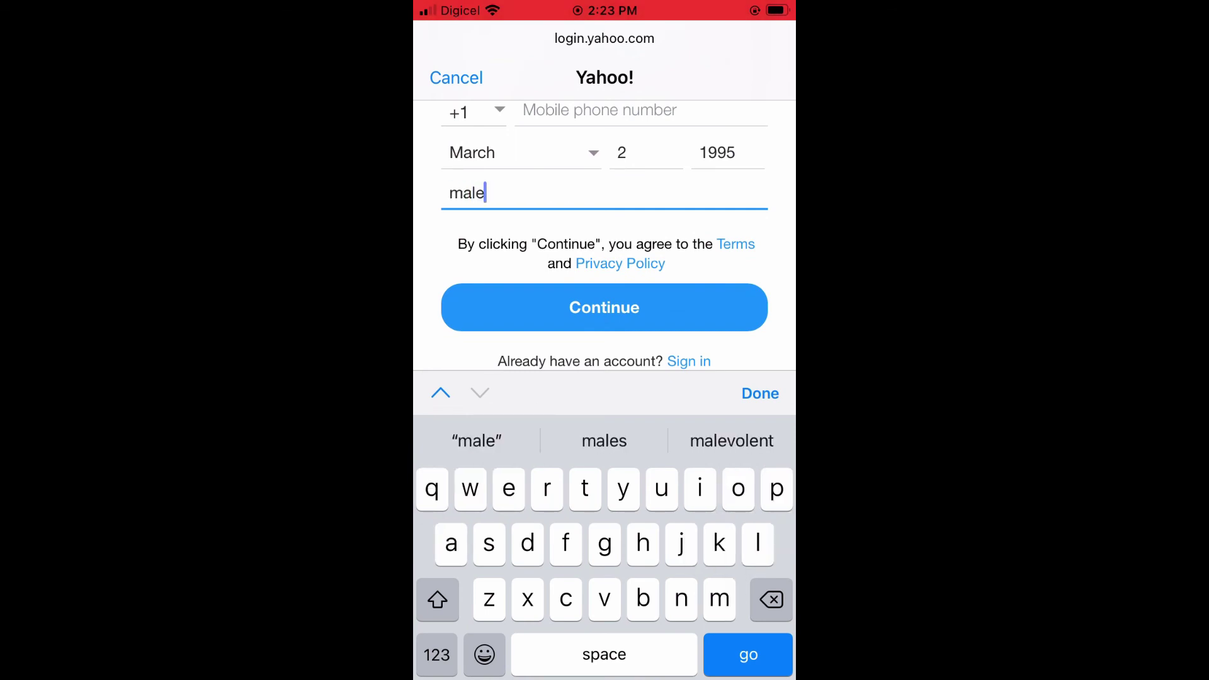